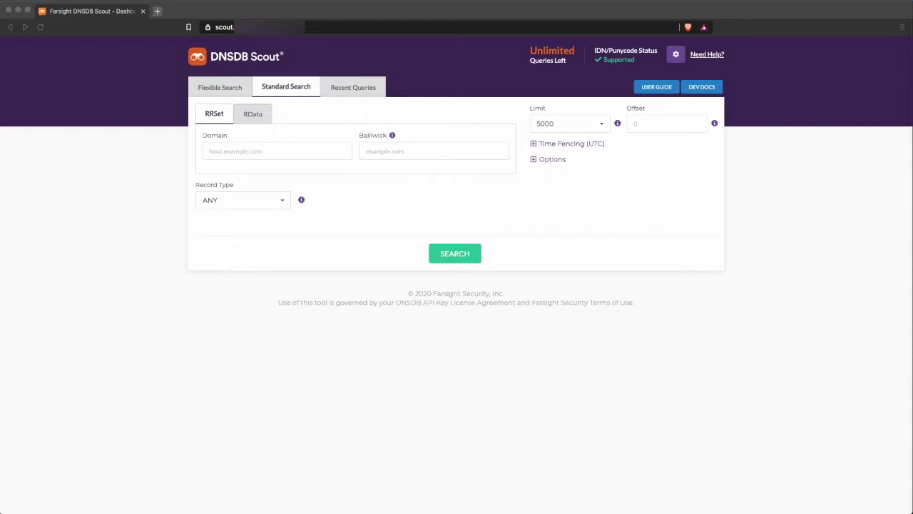
Run a Standard Search for domain 'b', which fails with a no-results error, then go to Settings.
click(212, 154)
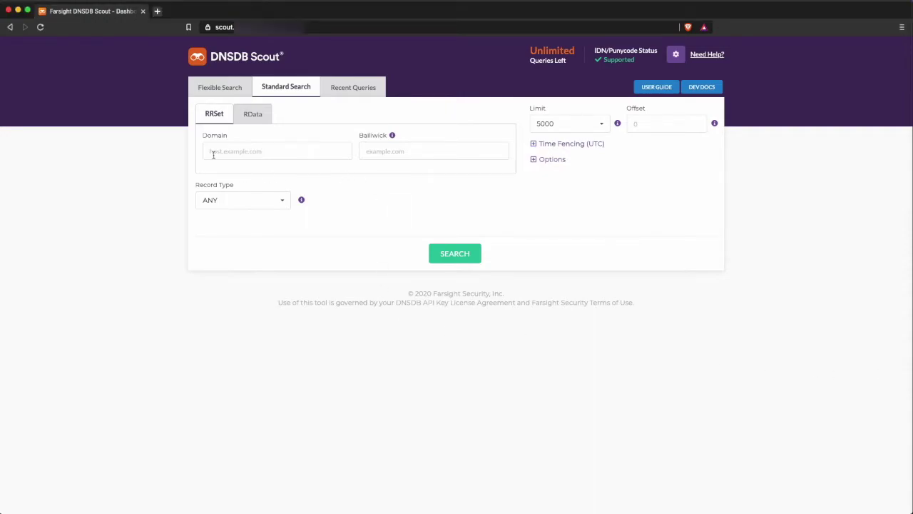
click(212, 154)
text(b)
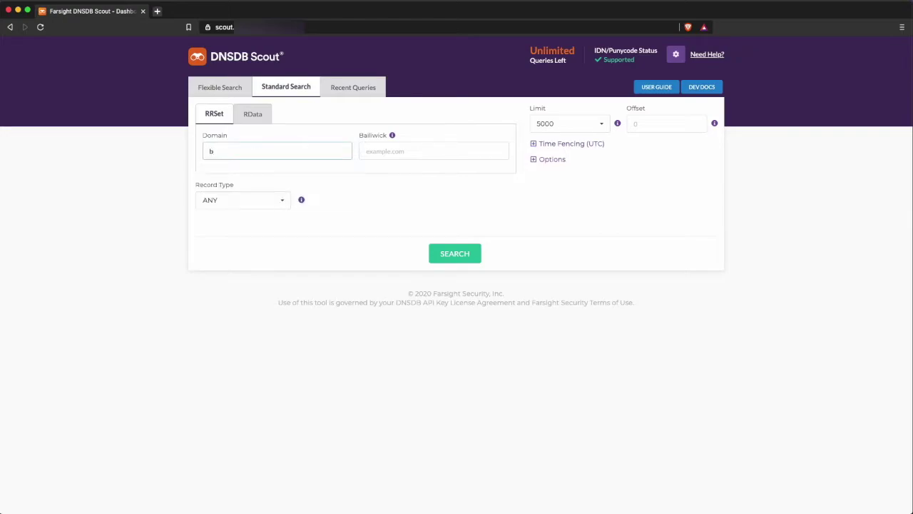
click(434, 247)
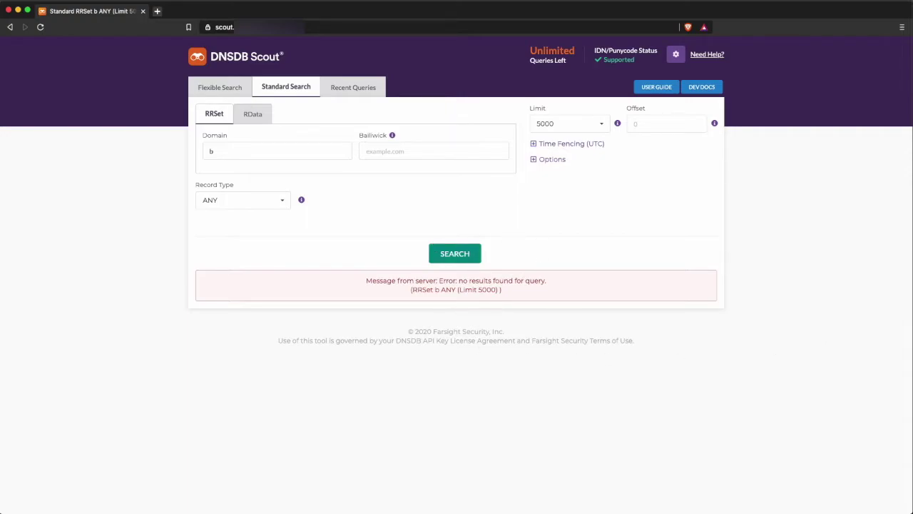
click(675, 54)
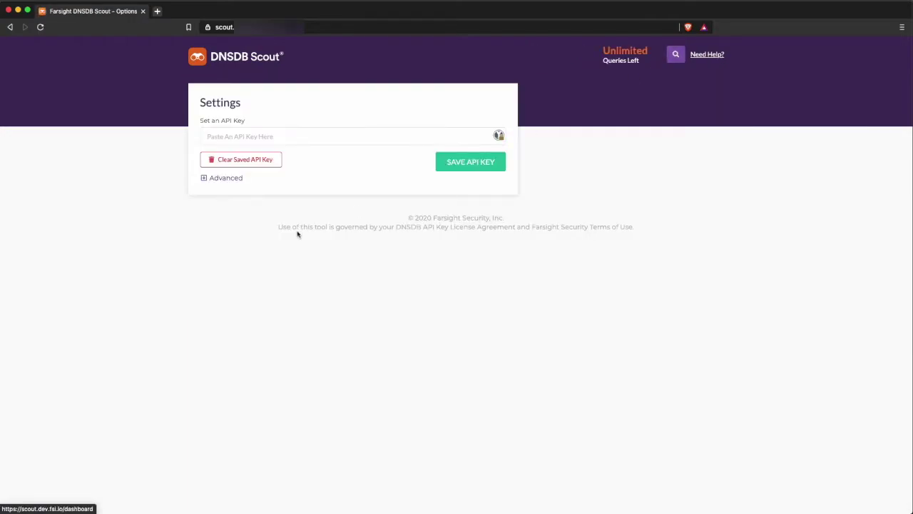
Save the API endpoint as APIv2 under Advanced settings and return to the Standard Search form.
click(202, 178)
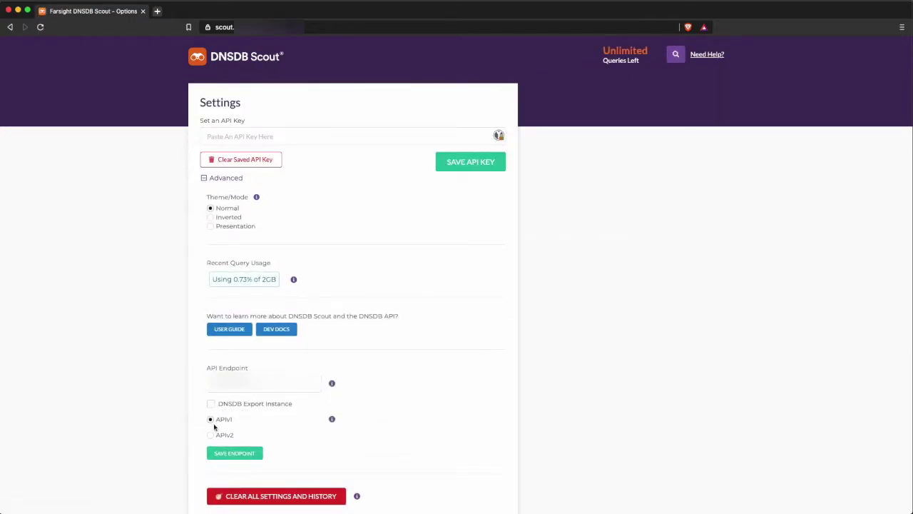
click(211, 434)
click(223, 389)
click(234, 455)
click(675, 54)
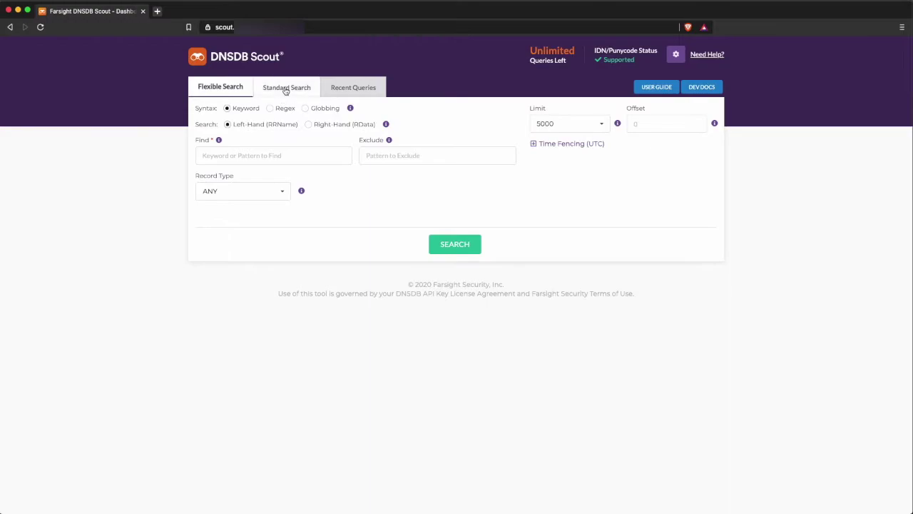
click(286, 87)
Rerun the Standard Search for 'b' under APIv2, getting a successful query with no results.
click(277, 151)
click(277, 173)
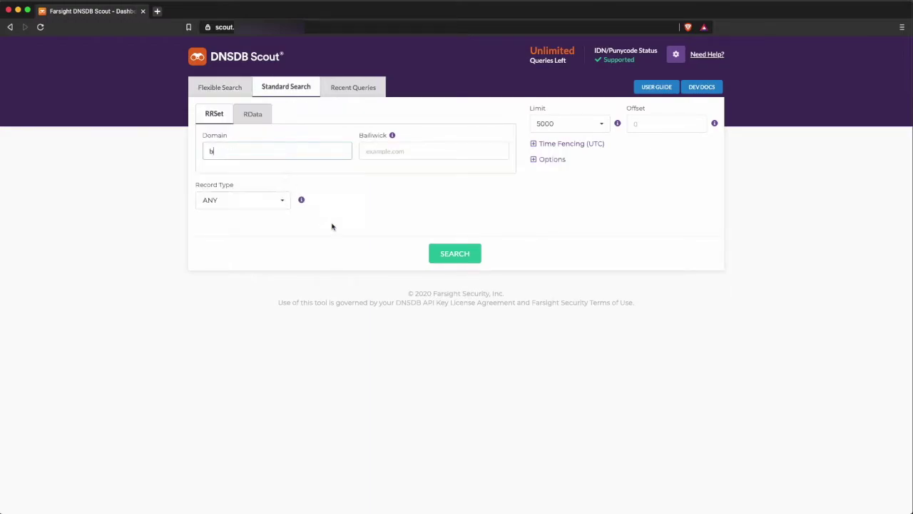
click(447, 257)
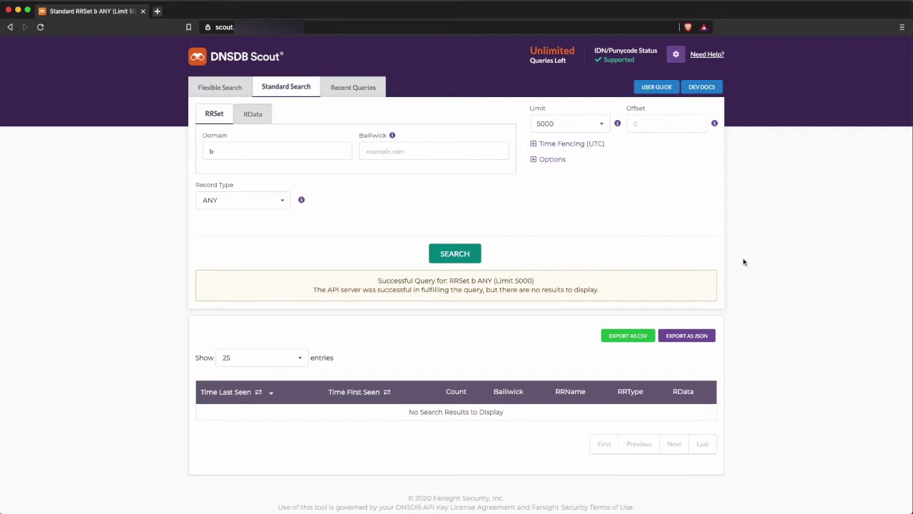
Run a Flexible Search for 'appliance' limited to NS records and review the 5000 results.
click(220, 87)
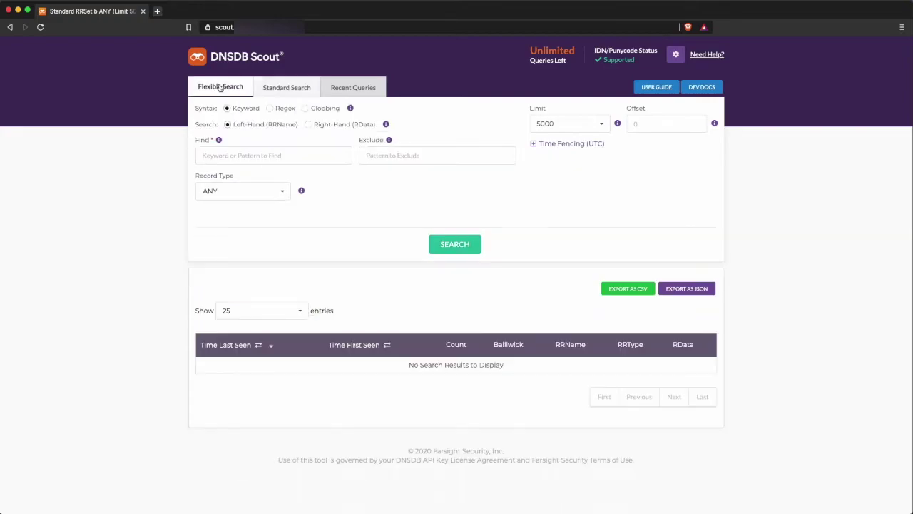
click(224, 158)
text(appliance)
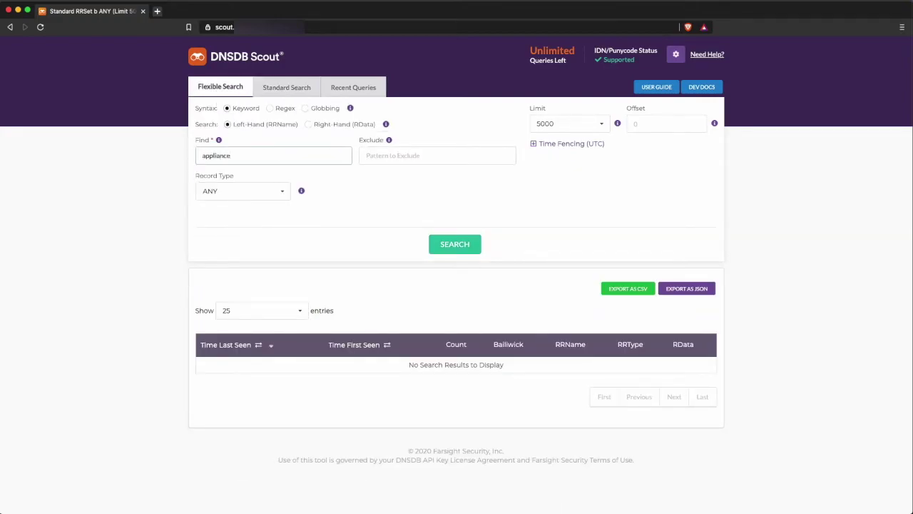
click(241, 192)
text(NS)
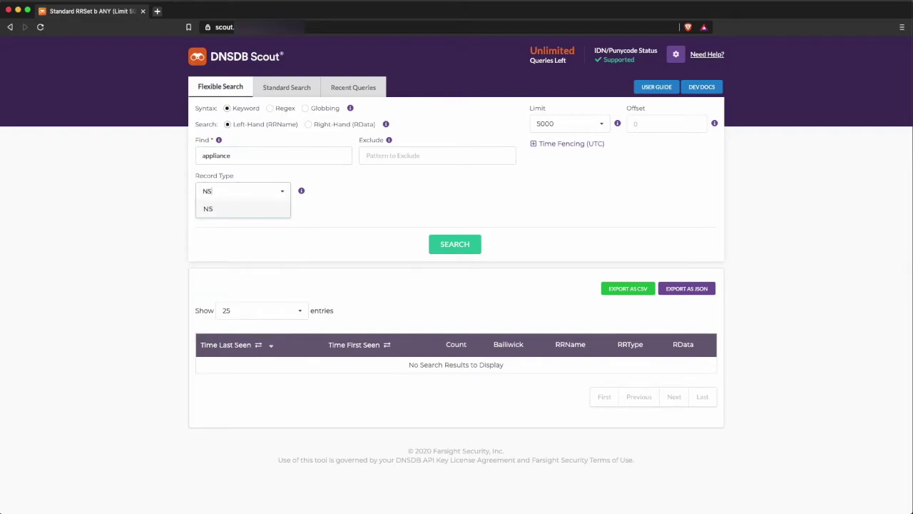
key(Return)
click(432, 249)
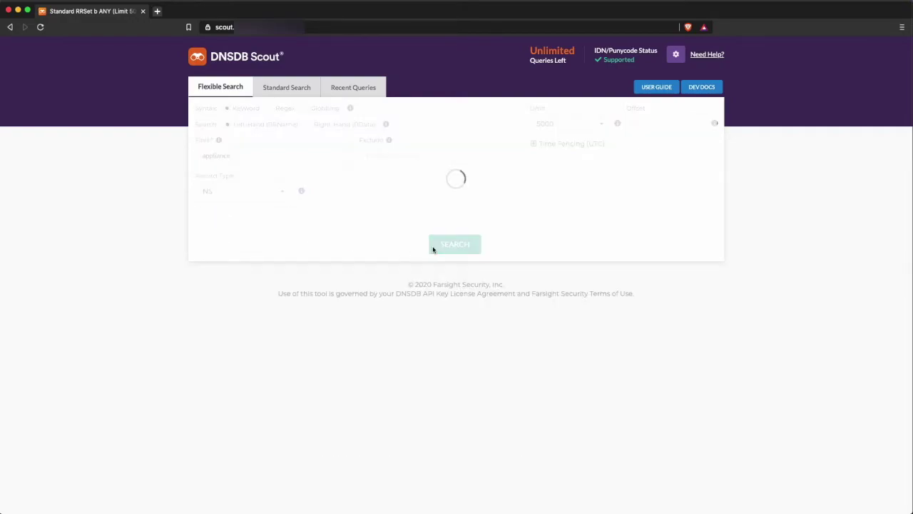
scroll(240, 229, down, 5)
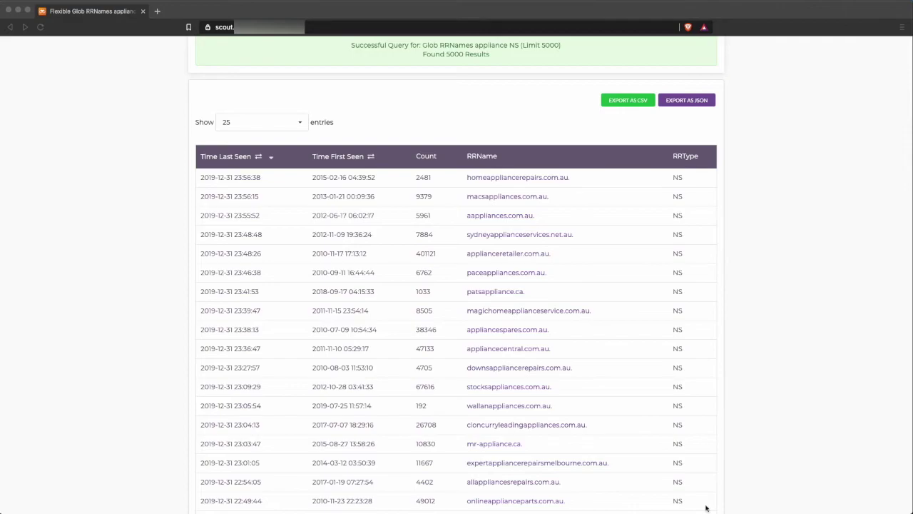
scroll(704, 492, up, 4)
Search NS names with regex ^f[a-z]{5,6}-[a-z]{4,5}\.(ru|com)\.$, returning 18 results.
click(278, 108)
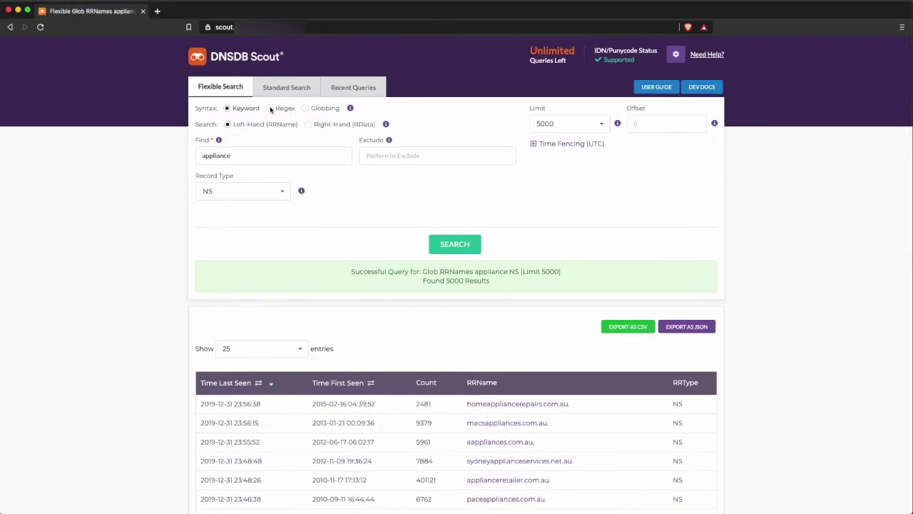
click(270, 108)
double_click(271, 156)
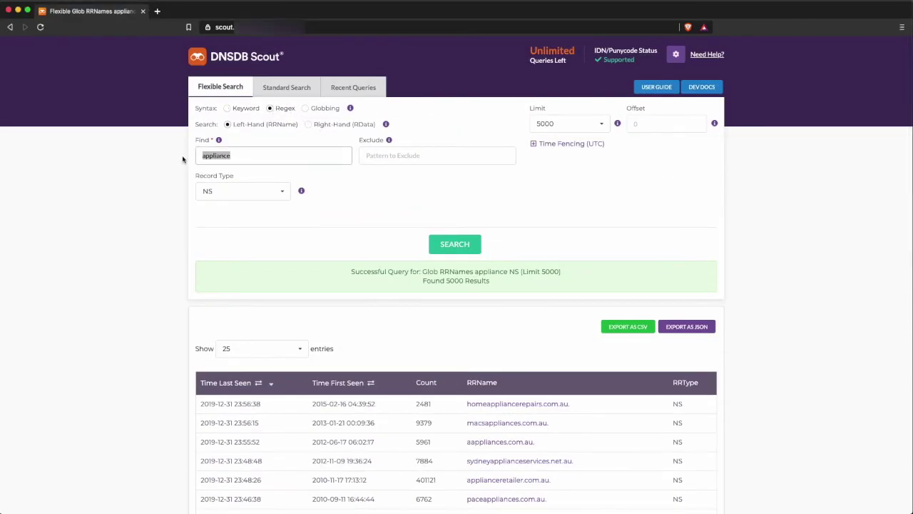
text(^f[a-z]{5,6}-[a-z]{4,5}\.(ru|com)\.$)
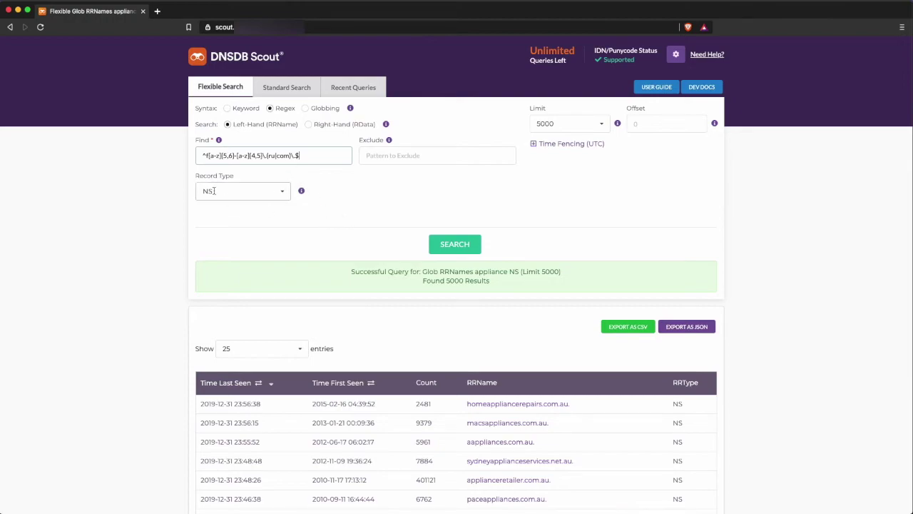
click(208, 156)
text(f)
click(454, 243)
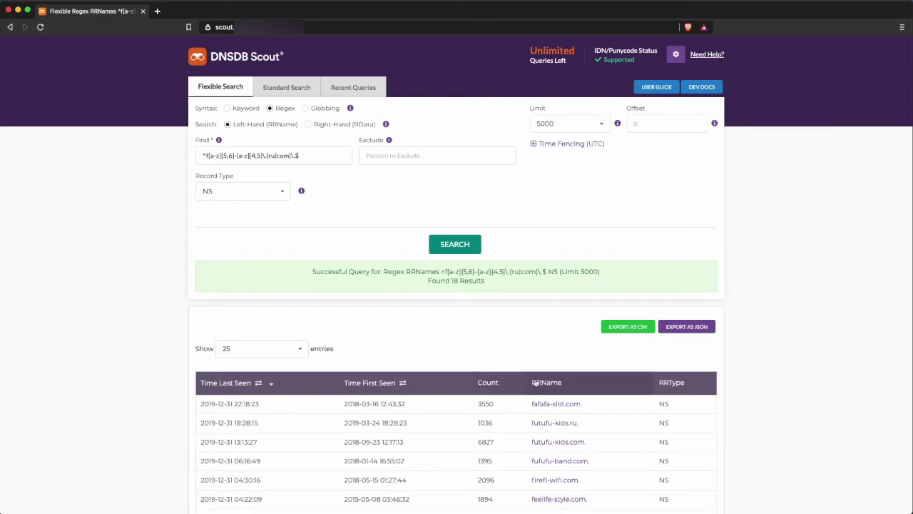
scroll(535, 382, down, 3)
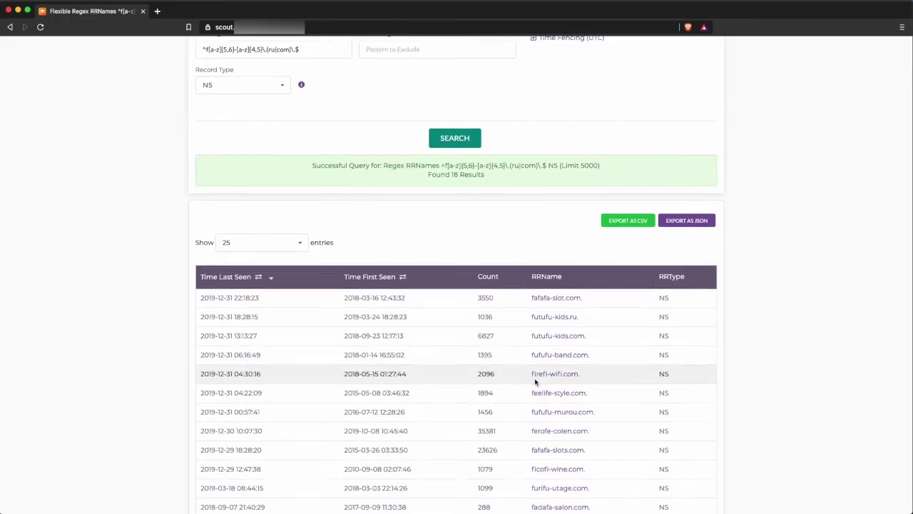
scroll(535, 381, down, 3)
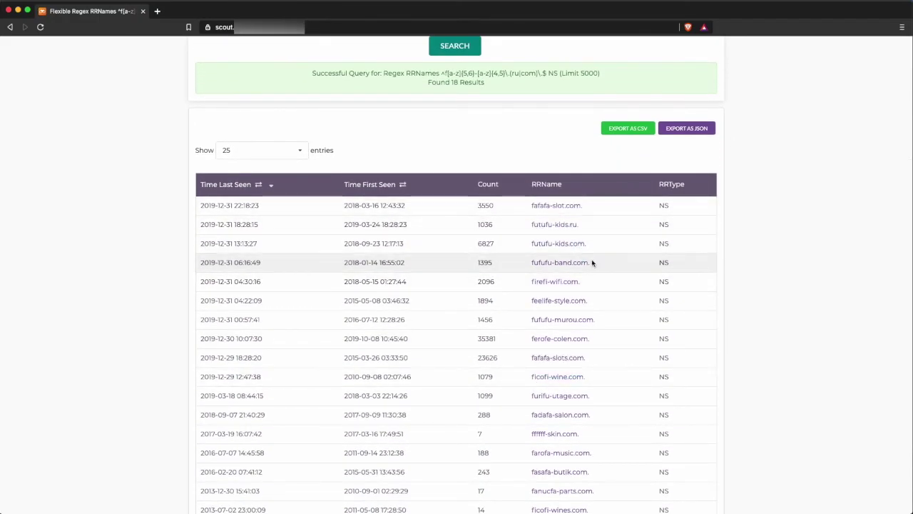
scroll(597, 322, down, 1)
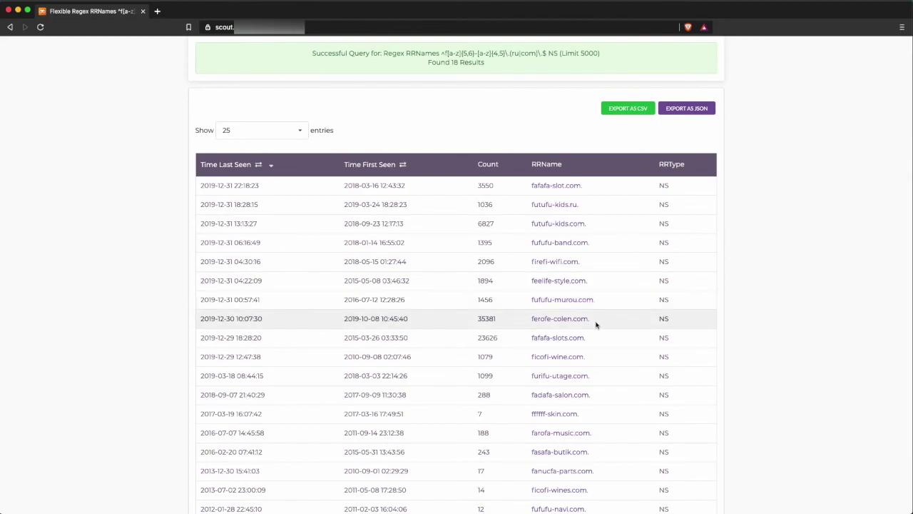
scroll(596, 324, down, 2)
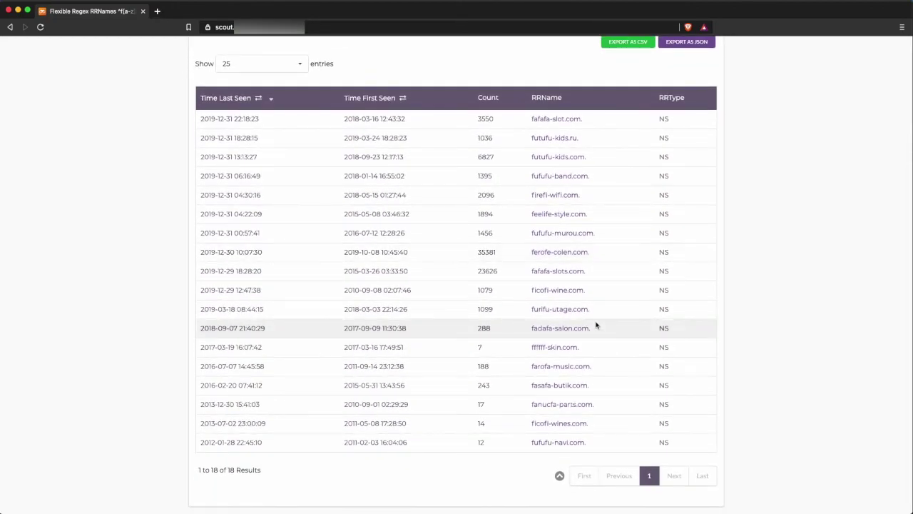